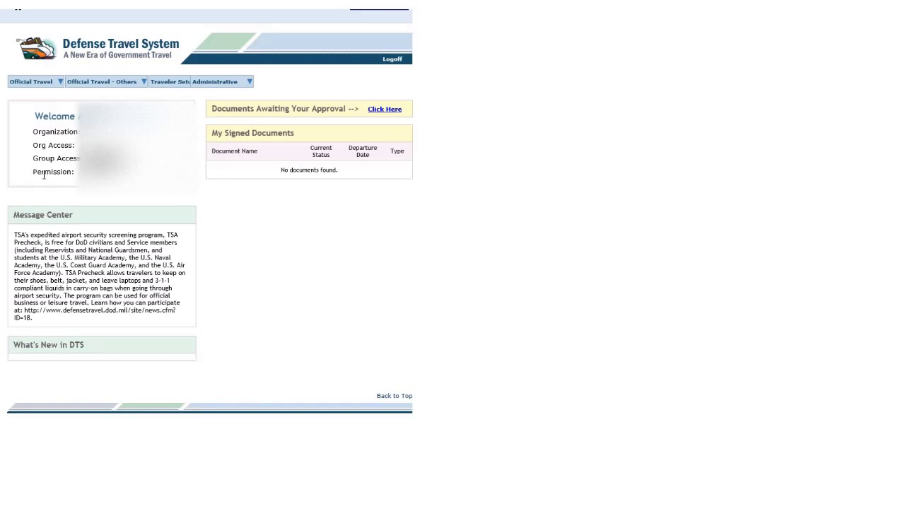
- Open the Nellis AFB authorization with status CREATED for editing from the list of existing authorizations/orders
{"action": "mouse_move", "coordinate": [47, 84]}
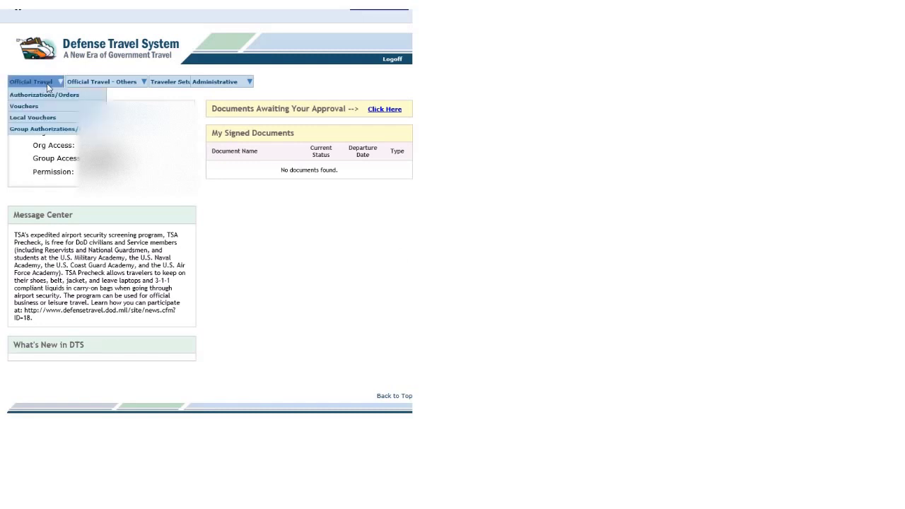
{"action": "left_click", "coordinate": [88, 99]}
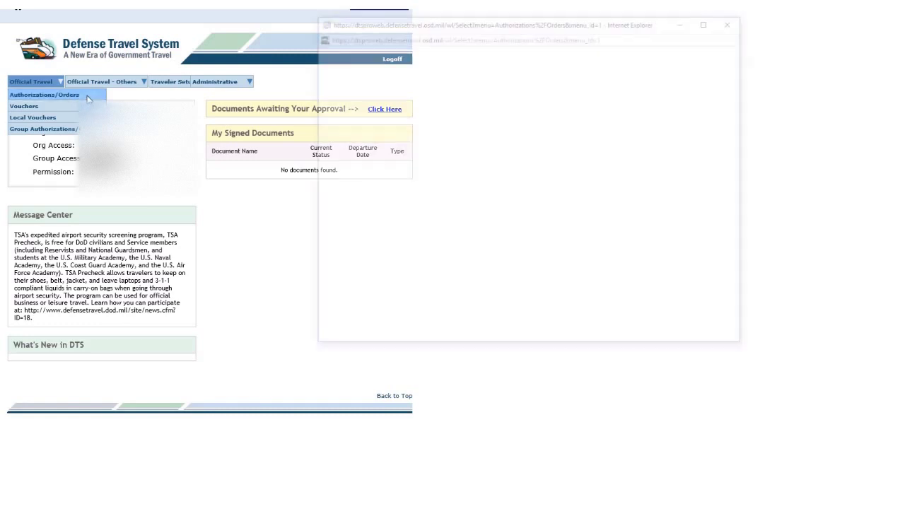
{"action": "left_click", "coordinate": [710, 20]}
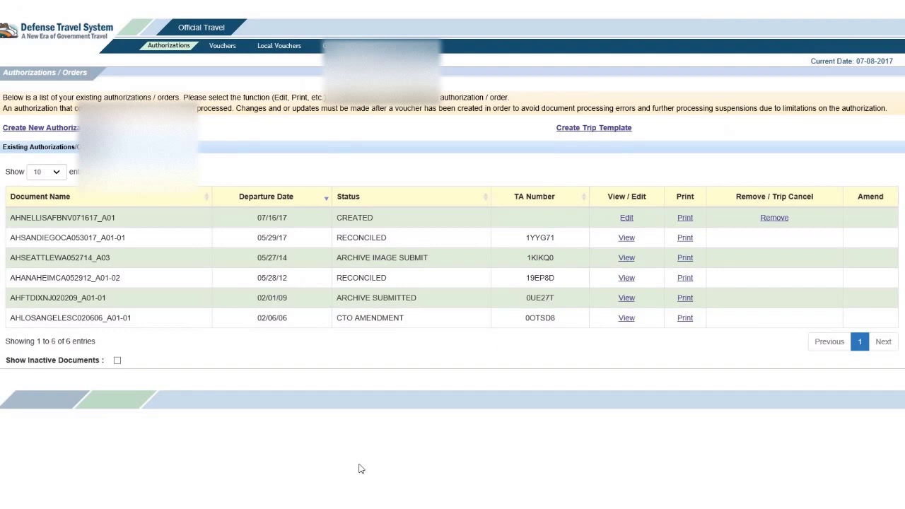
{"action": "left_click", "coordinate": [626, 218]}
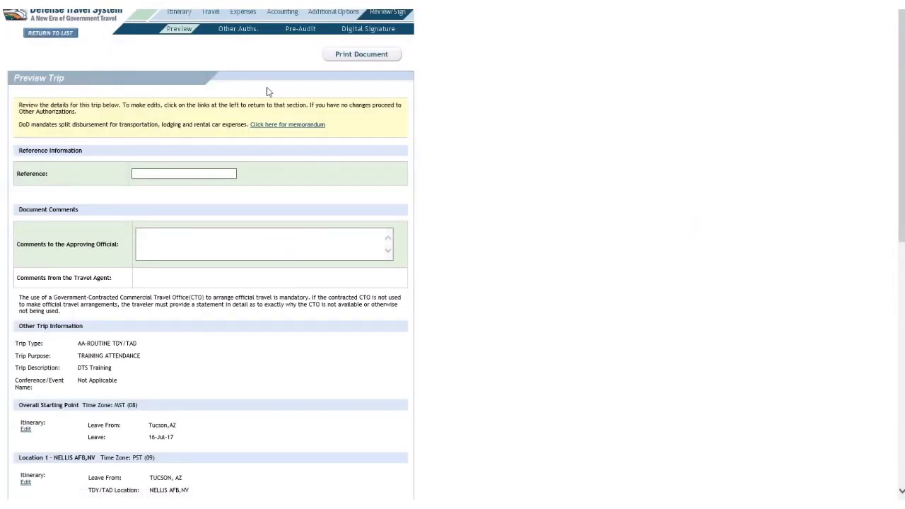
- Open the trip's per diem entitlements and review the daily rows from 07/17/17 through 07/21/17
{"action": "left_click", "coordinate": [247, 16]}
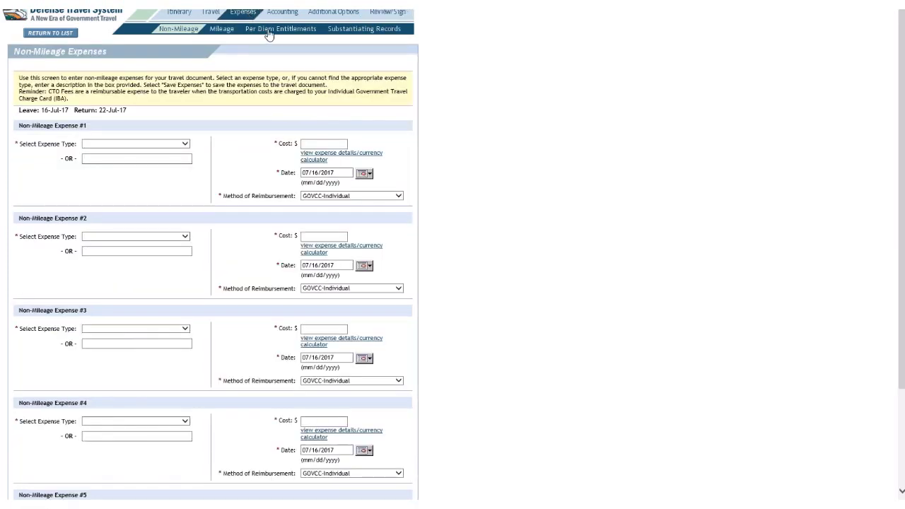
{"action": "left_click", "coordinate": [269, 29]}
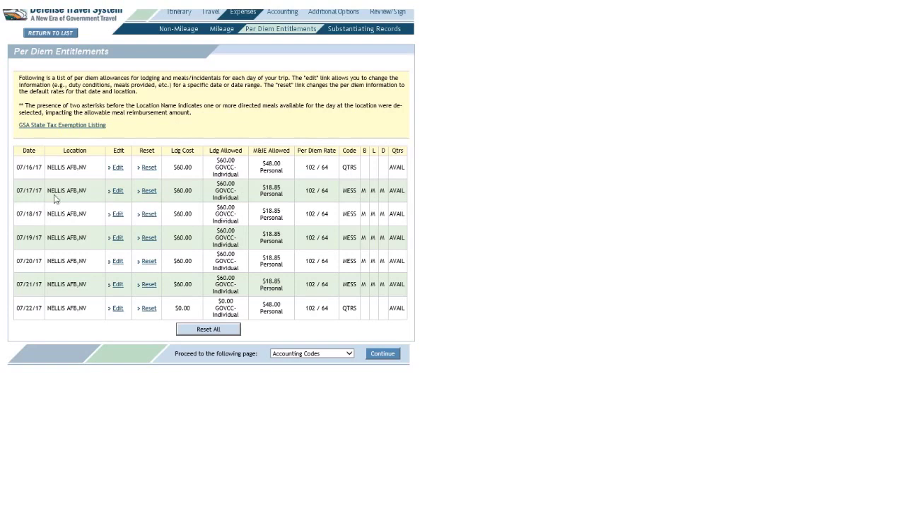
{"action": "left_click_drag", "start_coordinate": [30, 188], "coordinate": [93, 273]}
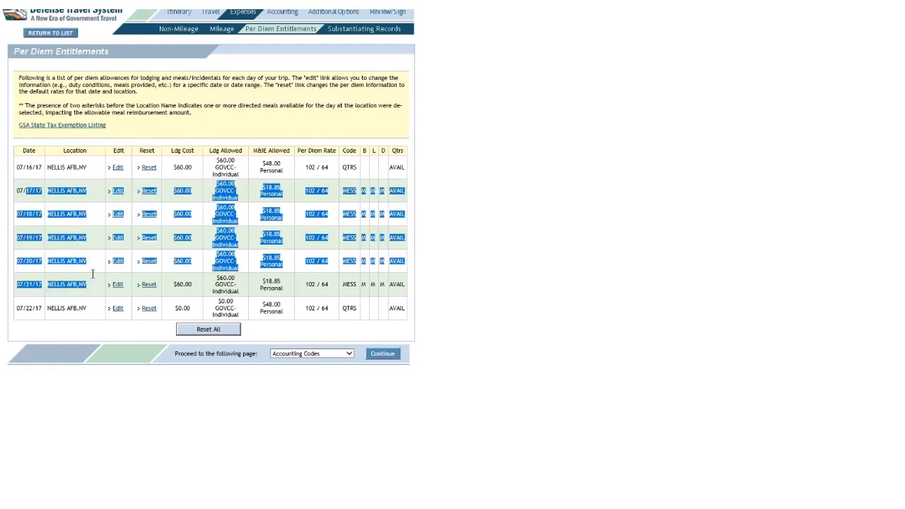
{"action": "left_click", "coordinate": [70, 204]}
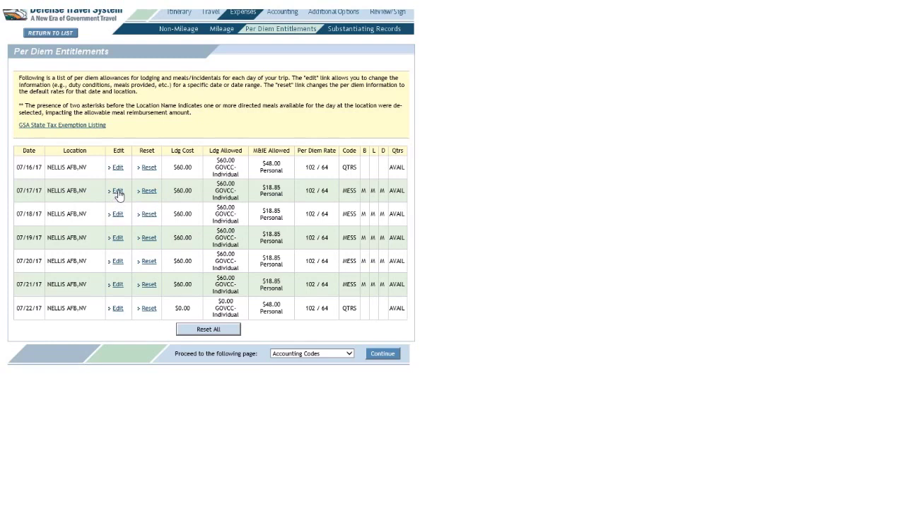
- Edit the 07/17/17 per diem entitlement and set its values to apply through 07/21/2017
{"action": "left_click", "coordinate": [117, 192]}
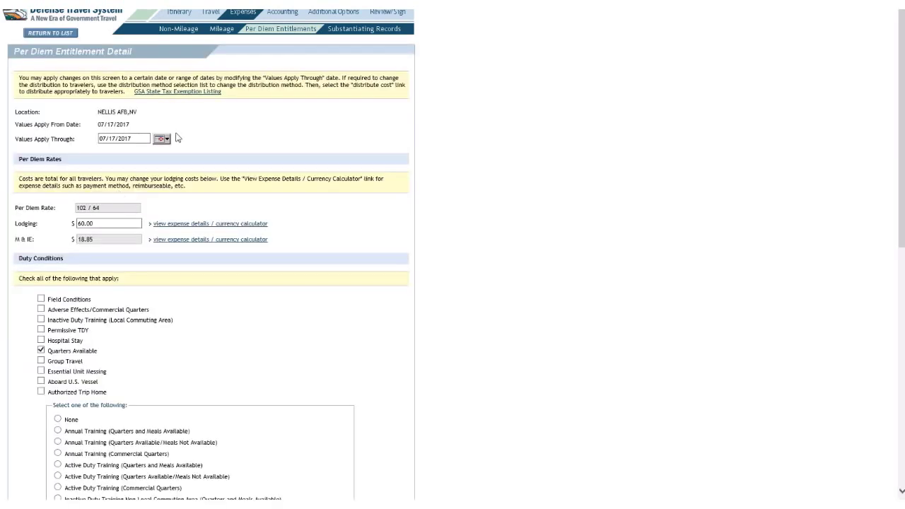
{"action": "left_click_drag", "start_coordinate": [16, 138], "coordinate": [65, 146]}
{"action": "left_click", "coordinate": [163, 139]}
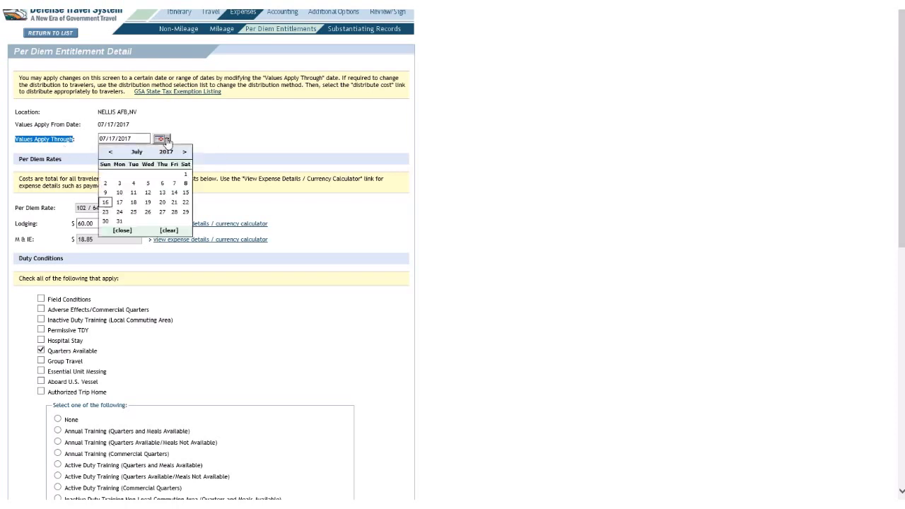
{"action": "left_click", "coordinate": [174, 202]}
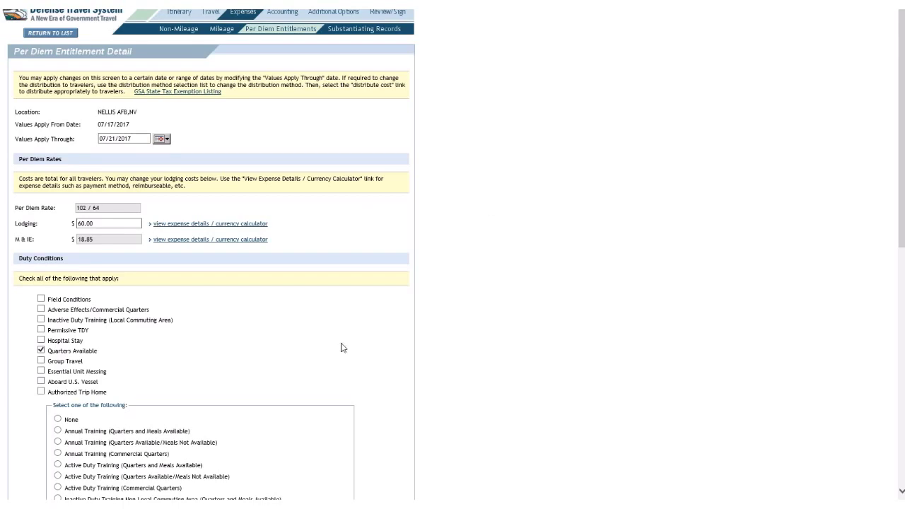
- Deselect breakfast from the available meals, save the entitlements with the meal-change certification, and review the resulting M&IE and meal flags
{"action": "scroll", "coordinate": [392, 232], "scroll_direction": "down", "scroll_amount": 3}
{"action": "scroll", "coordinate": [393, 232], "scroll_direction": "down", "scroll_amount": 4}
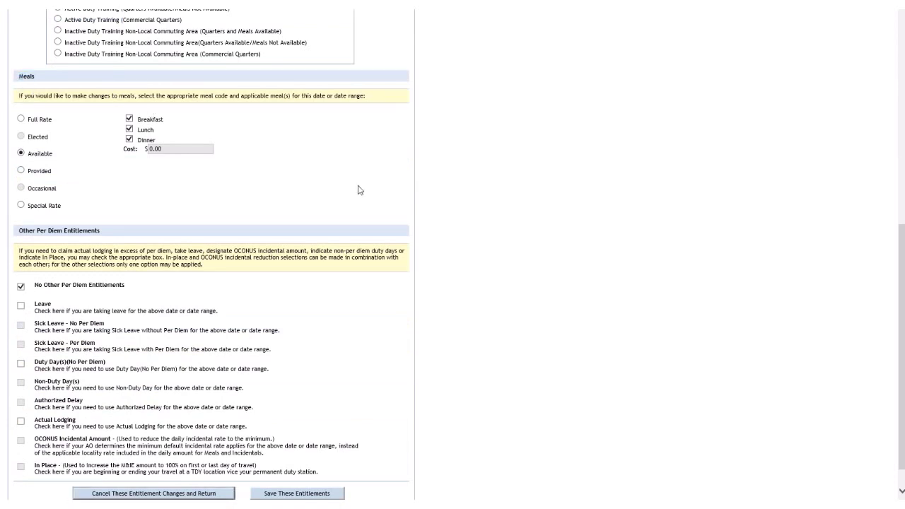
{"action": "left_click", "coordinate": [130, 120]}
{"action": "scroll", "coordinate": [337, 172], "scroll_direction": "down", "scroll_amount": 1}
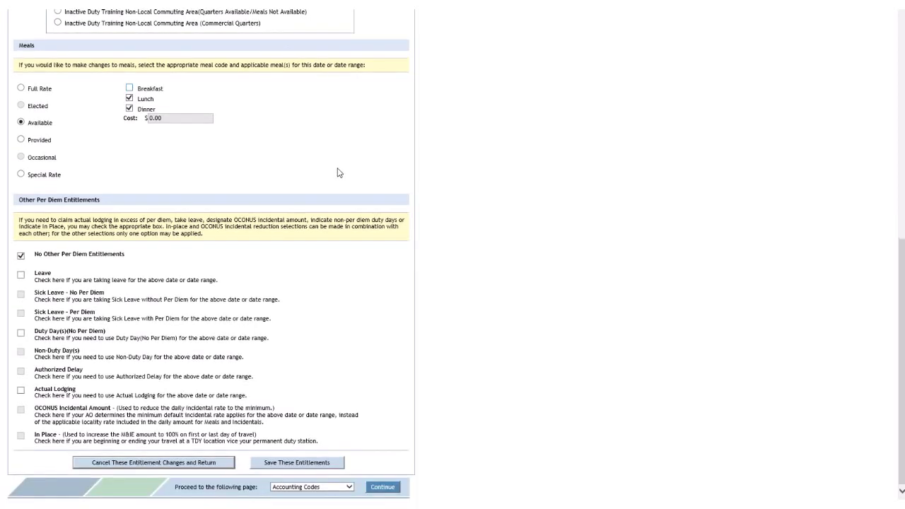
{"action": "left_click", "coordinate": [301, 462]}
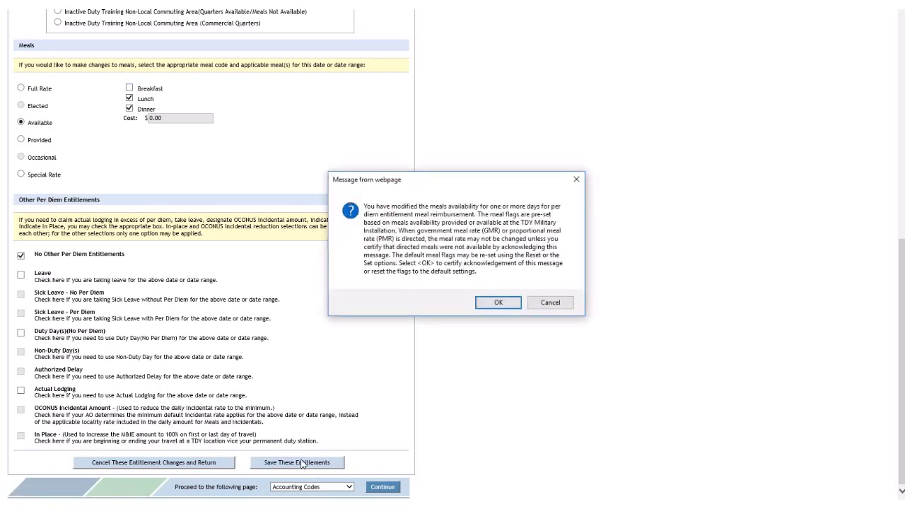
{"action": "left_click", "coordinate": [489, 308]}
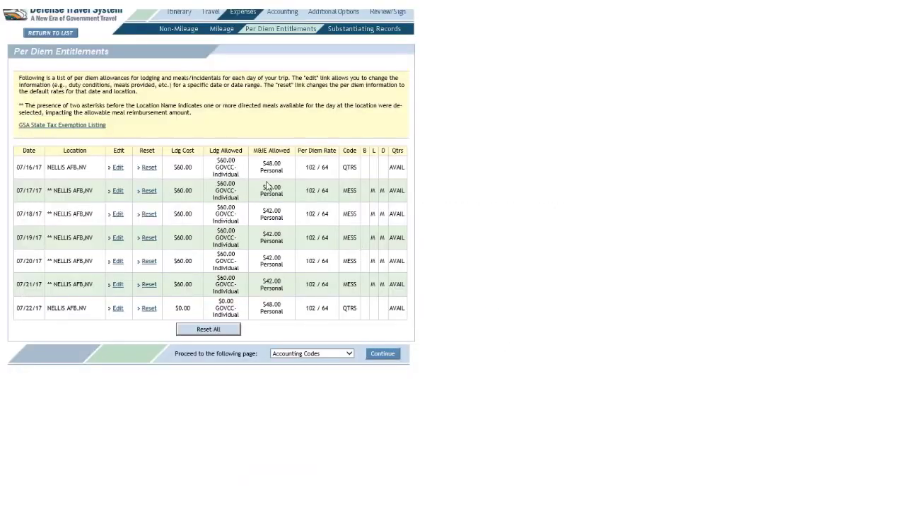
{"action": "left_click_drag", "start_coordinate": [264, 187], "coordinate": [405, 286]}
{"action": "left_click", "coordinate": [293, 209]}
{"action": "left_click_drag", "start_coordinate": [263, 187], "coordinate": [424, 290]}
{"action": "left_click", "coordinate": [291, 205]}
- Deselect lunch from the available meals for 07/17/2017 through 07/21/2017 and save the entitlements, certifying the meal change
{"action": "left_click", "coordinate": [118, 192]}
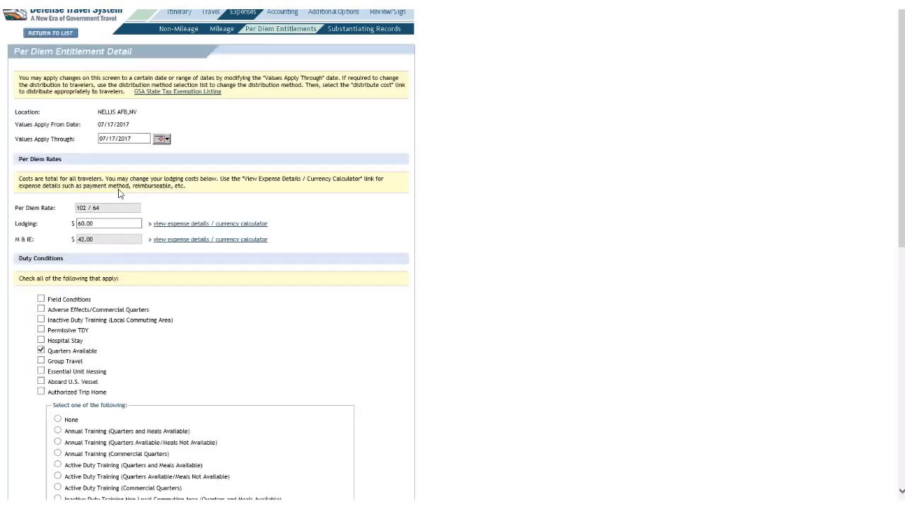
{"action": "left_click", "coordinate": [161, 138]}
{"action": "left_click", "coordinate": [174, 203]}
{"action": "scroll", "coordinate": [506, 216], "scroll_direction": "down", "scroll_amount": 6}
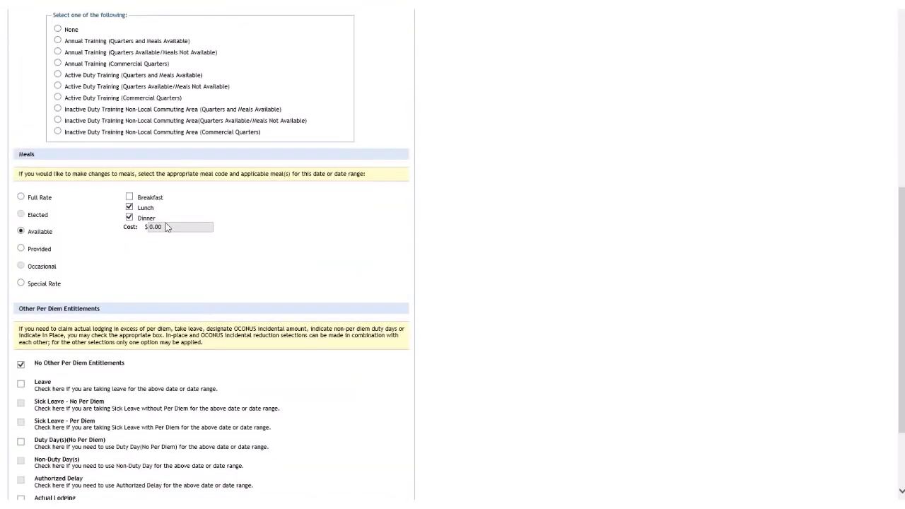
{"action": "left_click", "coordinate": [129, 207]}
{"action": "scroll", "coordinate": [372, 227], "scroll_direction": "down", "scroll_amount": 3}
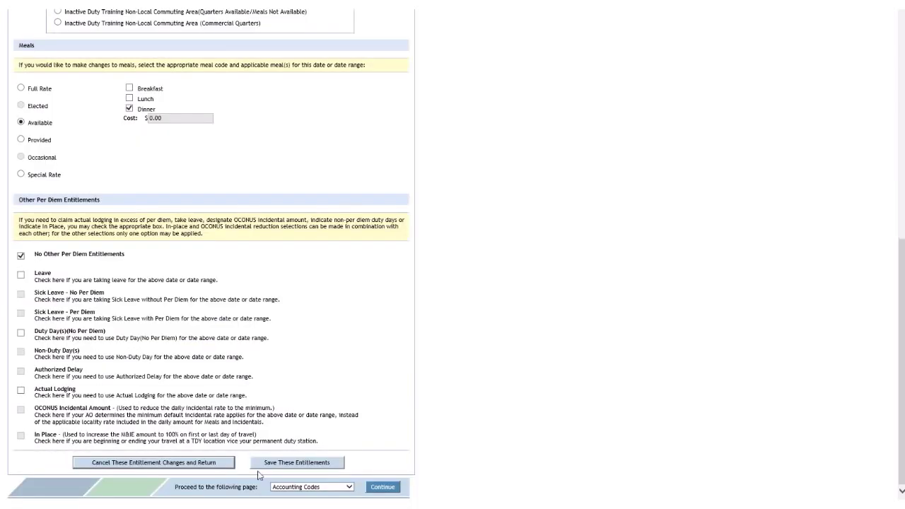
{"action": "left_click", "coordinate": [321, 465]}
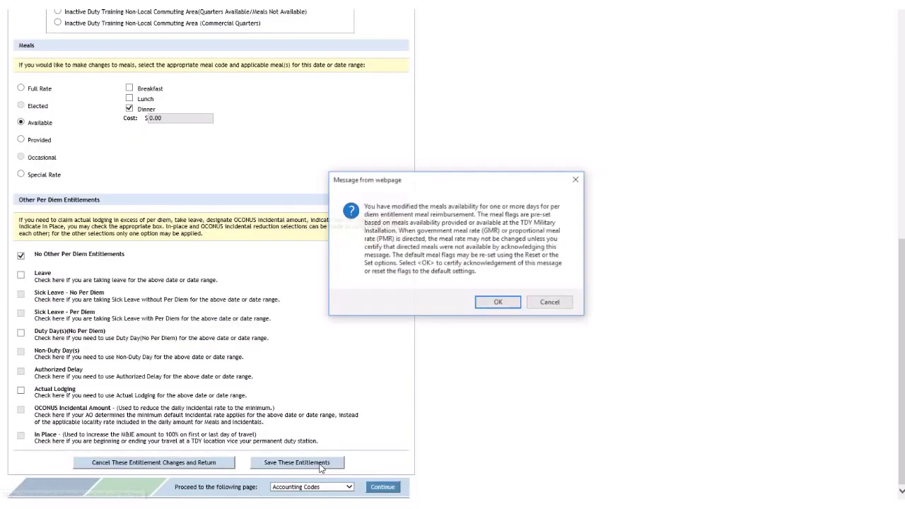
{"action": "left_click", "coordinate": [499, 301]}
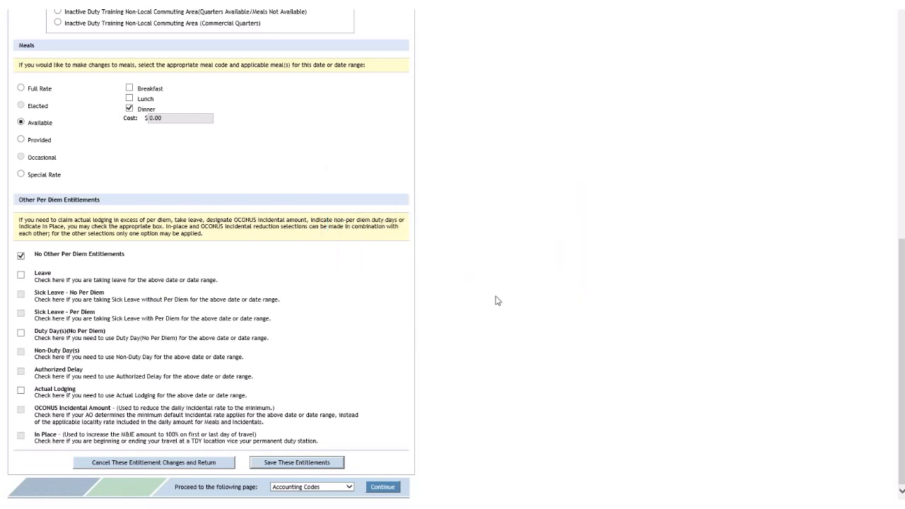
{"action": "left_click_drag", "start_coordinate": [259, 189], "coordinate": [420, 283]}
{"action": "left_click", "coordinate": [421, 283]}
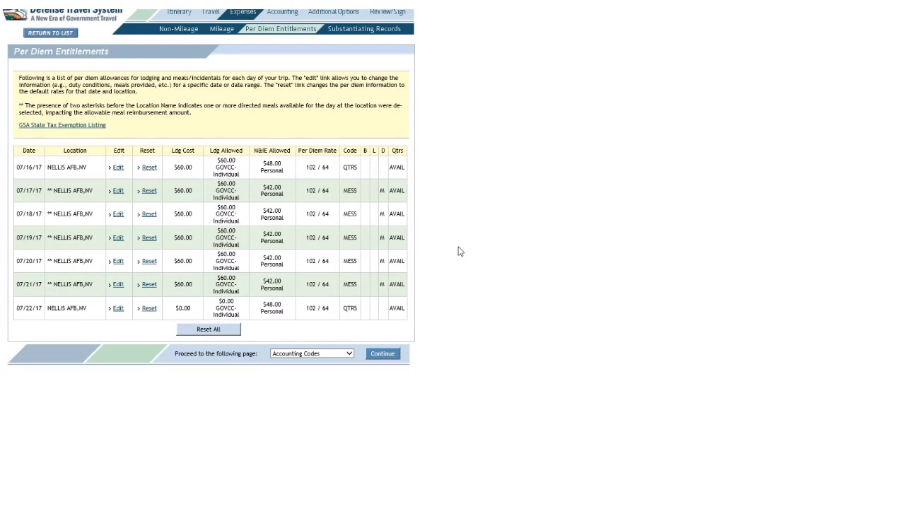
- Deselect dinner from the available meals for 07/17/2017 through 07/21/2017, save and certify the change, and check the updated M&IE amounts
{"action": "left_click", "coordinate": [118, 190]}
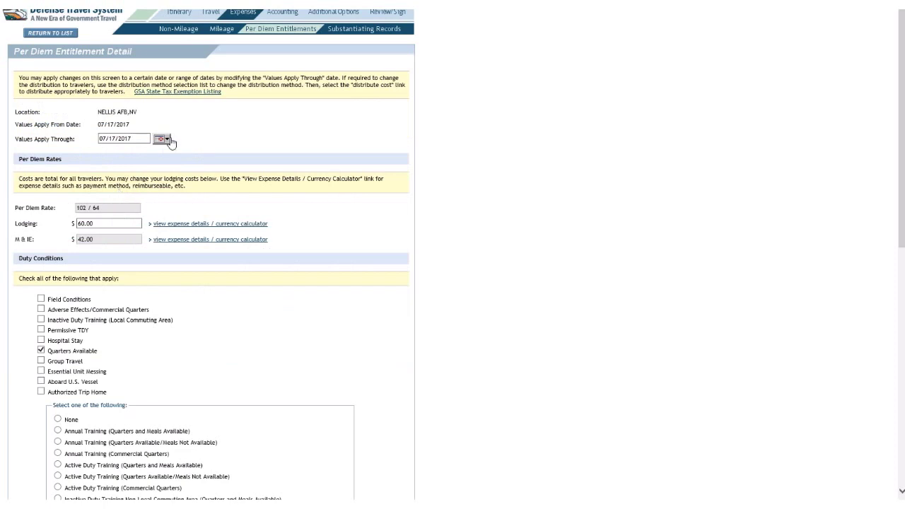
{"action": "left_click", "coordinate": [163, 139]}
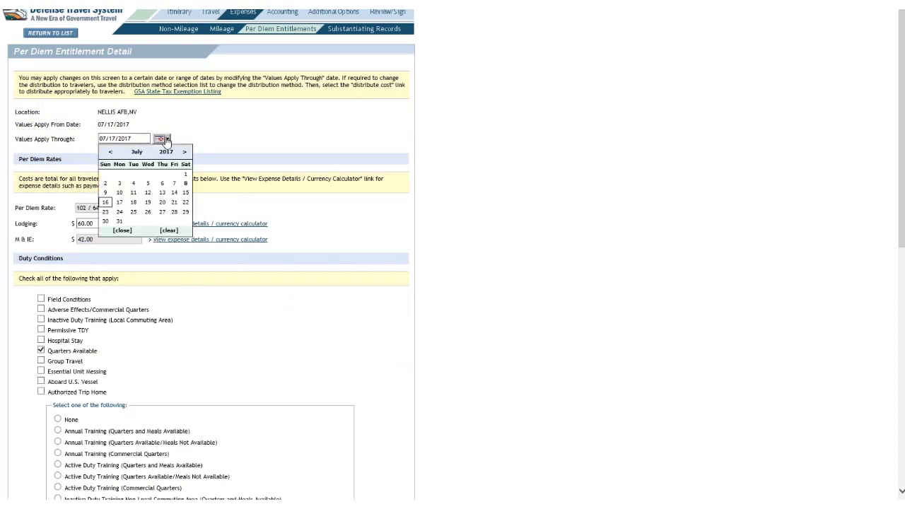
{"action": "left_click", "coordinate": [175, 203]}
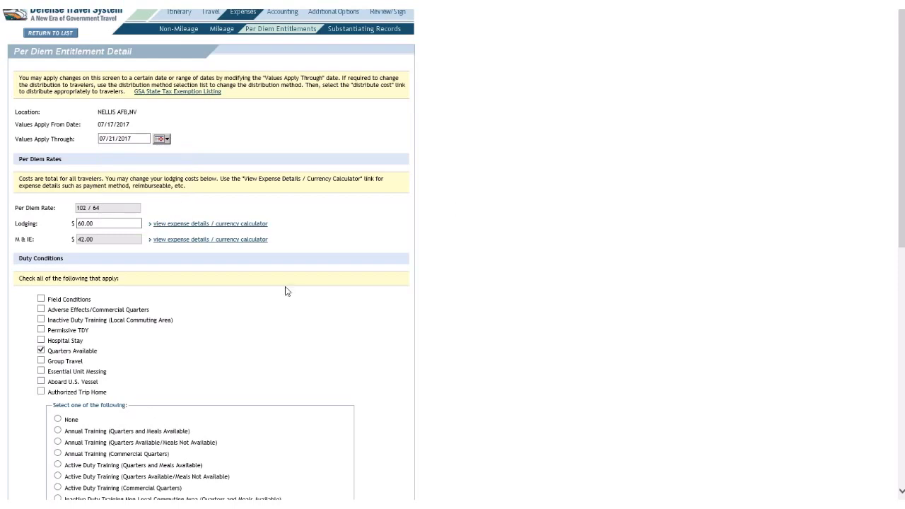
{"action": "scroll", "coordinate": [286, 292], "scroll_direction": "down", "scroll_amount": 5}
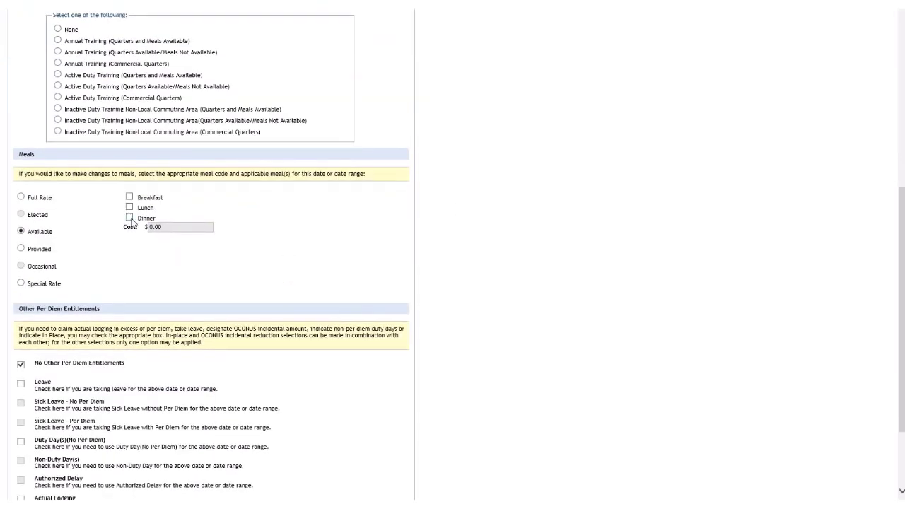
{"action": "scroll", "coordinate": [323, 252], "scroll_direction": "down", "scroll_amount": 2}
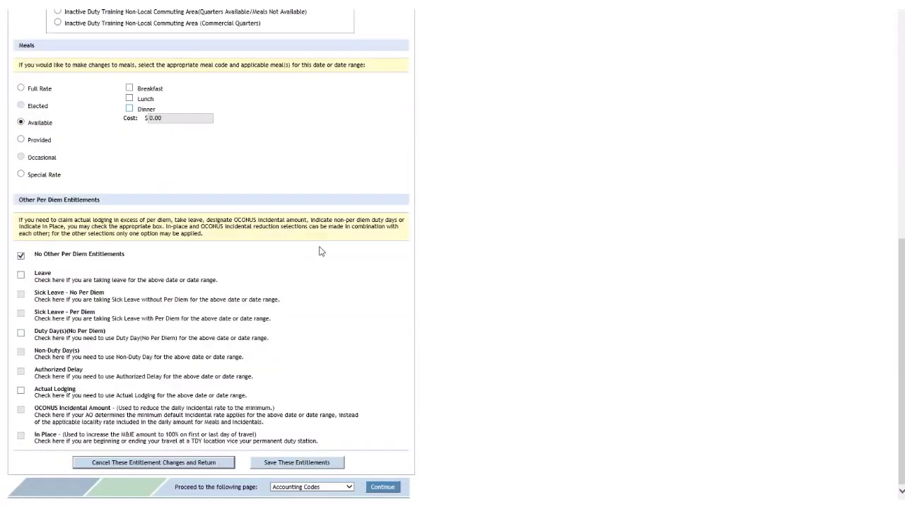
{"action": "left_click", "coordinate": [303, 464]}
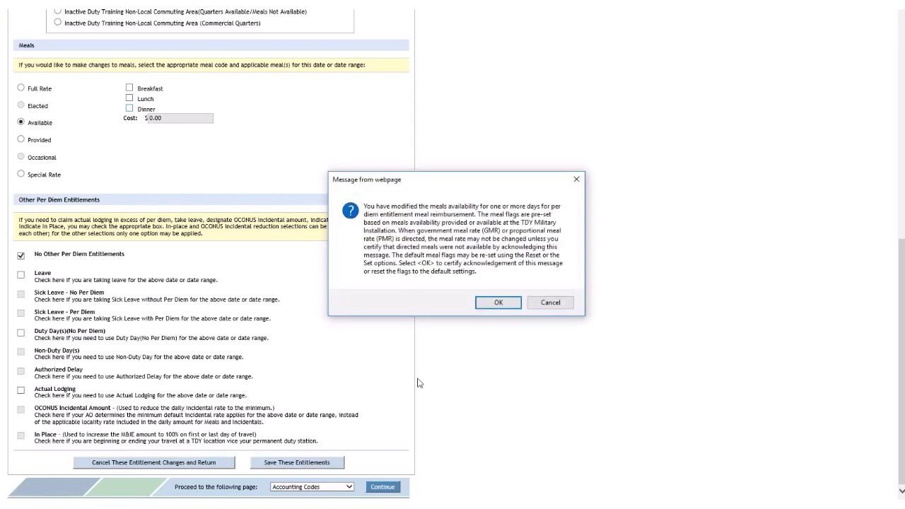
{"action": "left_click", "coordinate": [498, 302]}
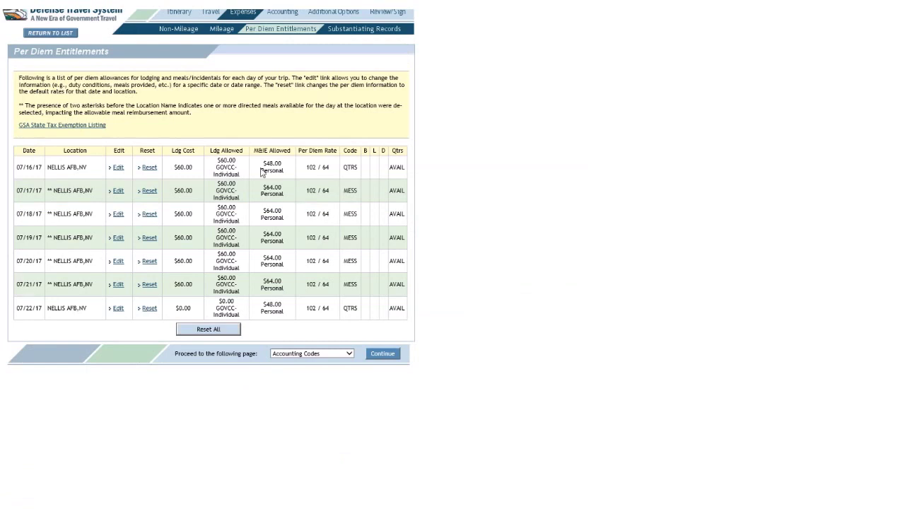
{"action": "left_click_drag", "start_coordinate": [266, 186], "coordinate": [380, 282]}
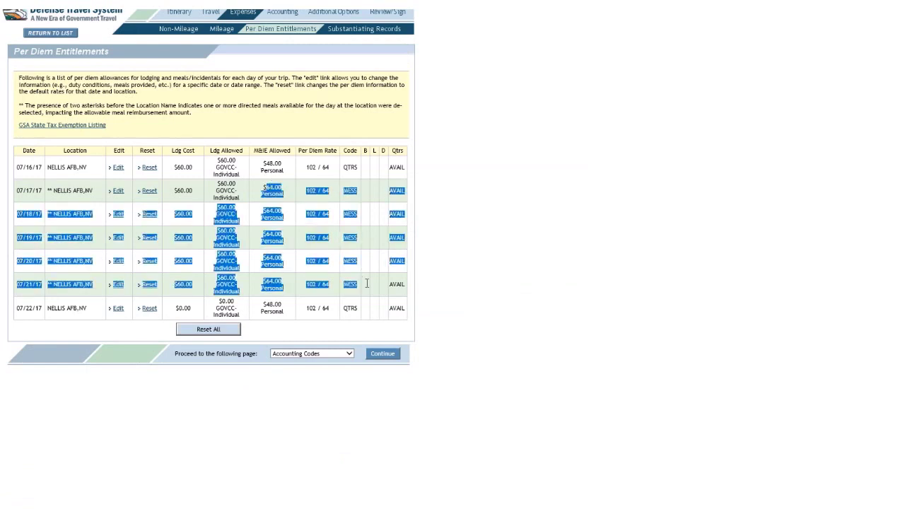
{"action": "left_click", "coordinate": [476, 277]}
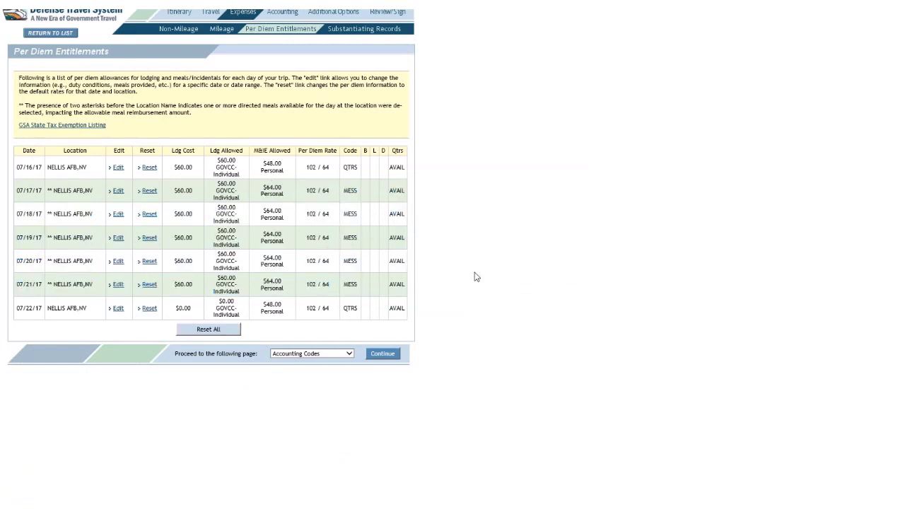